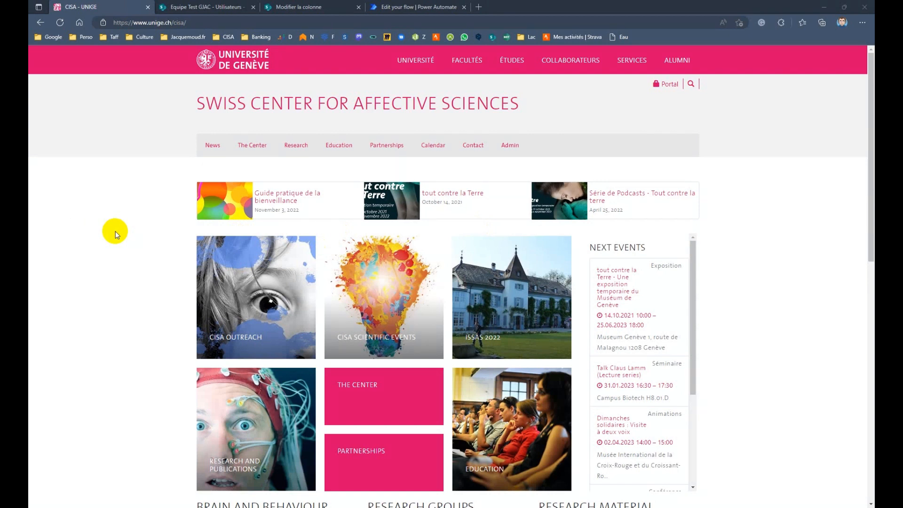
Examine the Utilisateurs list in SharePoint and the choices defined for its Statut column.
{"action": "left_click", "coordinate": [217, 7]}
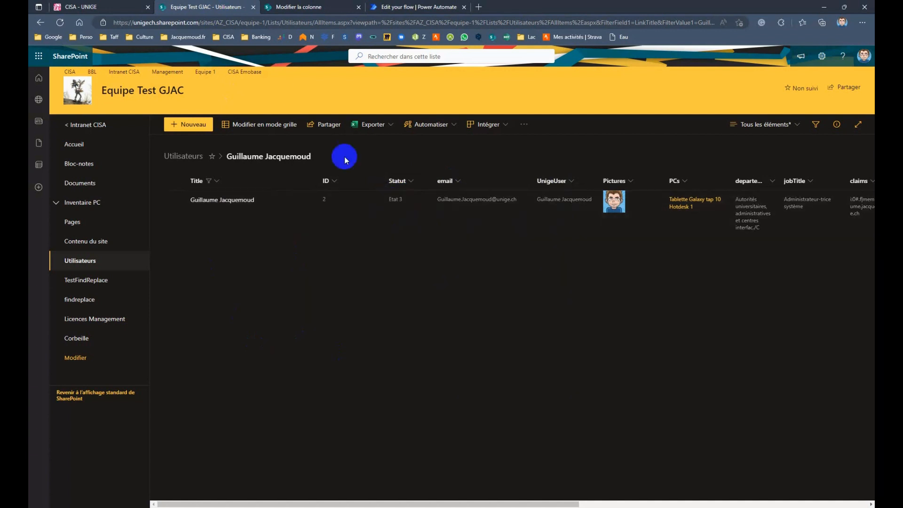
{"action": "left_click", "coordinate": [290, 7]}
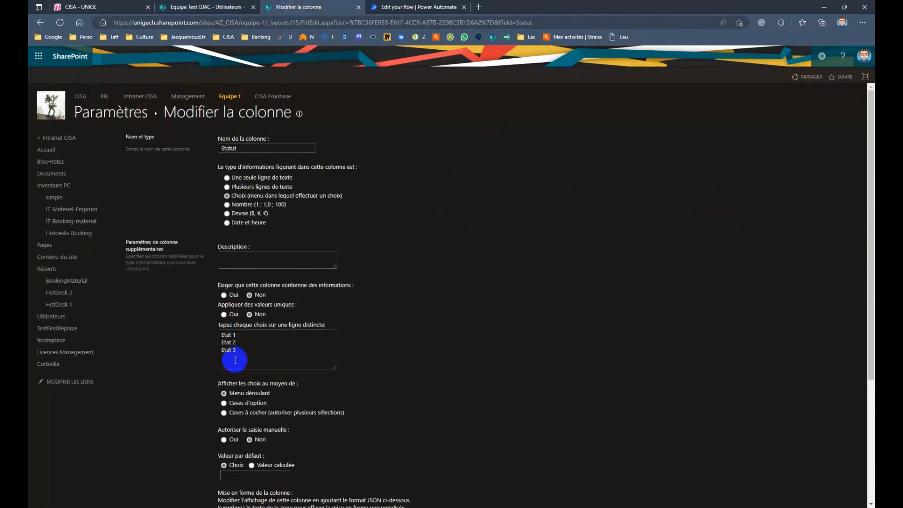
{"action": "left_click_drag", "start_coordinate": [238, 351], "coordinate": [216, 335]}
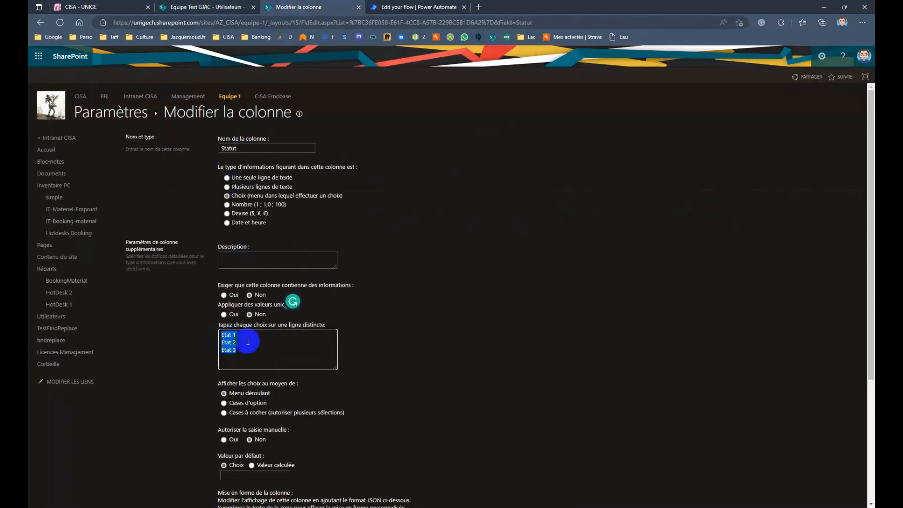
{"action": "left_click", "coordinate": [242, 335]}
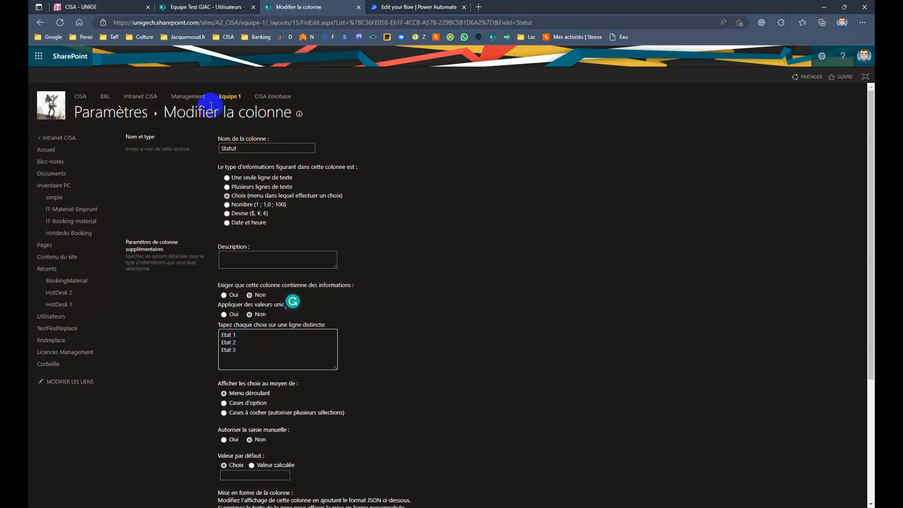
{"action": "left_click", "coordinate": [232, 8]}
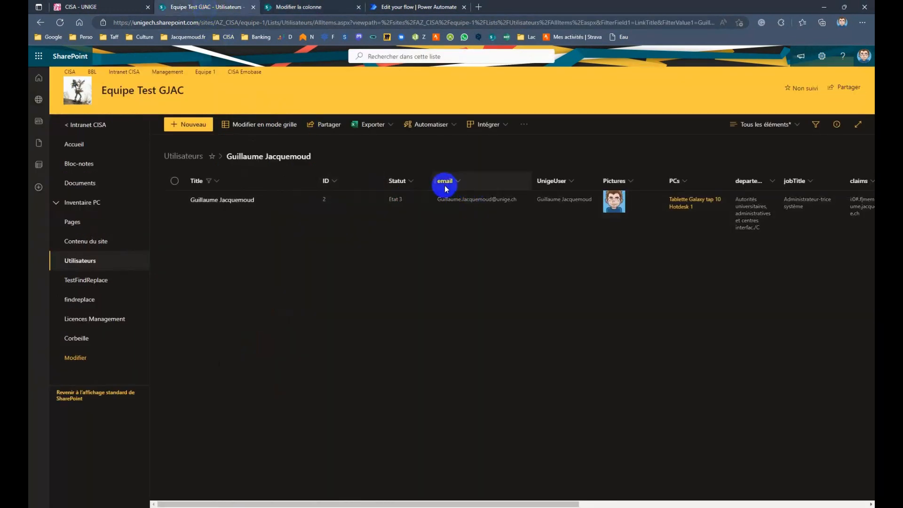
{"action": "left_click", "coordinate": [301, 7]}
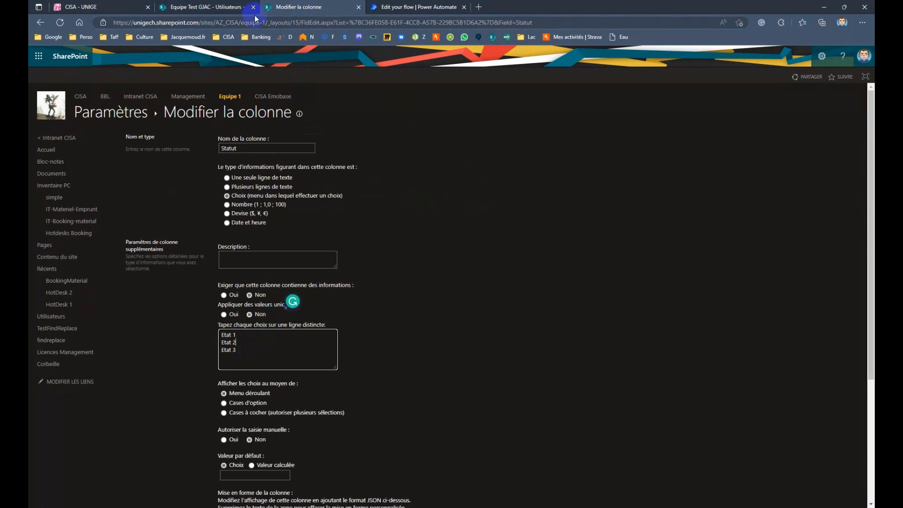
{"action": "left_click", "coordinate": [221, 6]}
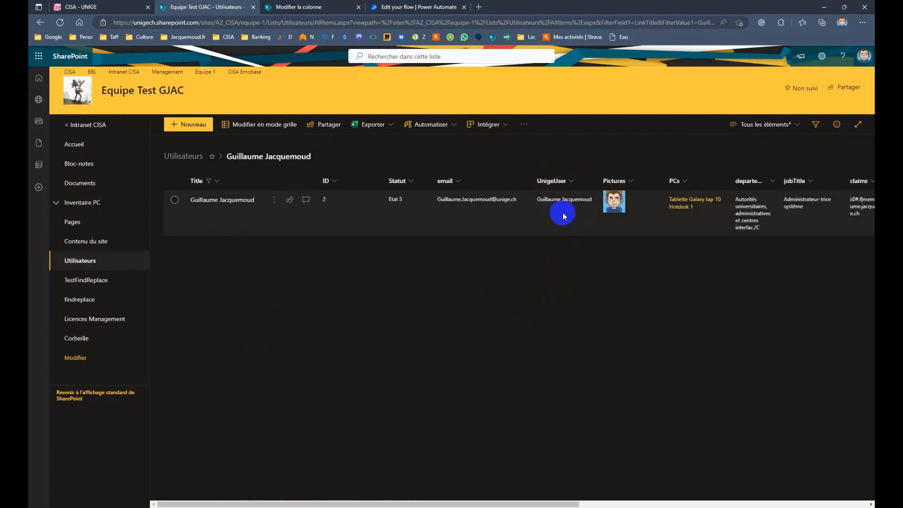
{"action": "left_click", "coordinate": [315, 9]}
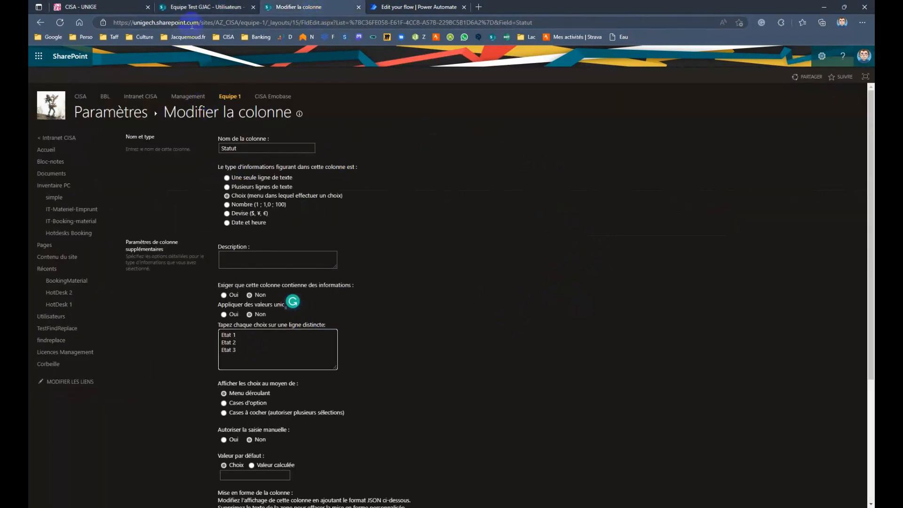
{"action": "left_click", "coordinate": [222, 7]}
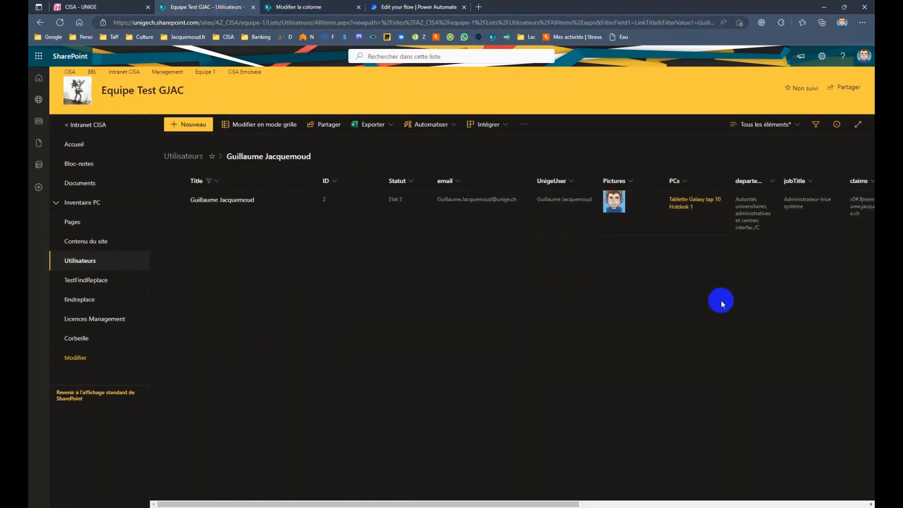
Switch to the Power Automate flow and review its modified-item trigger and the Switch that follows.
{"action": "left_click", "coordinate": [402, 7]}
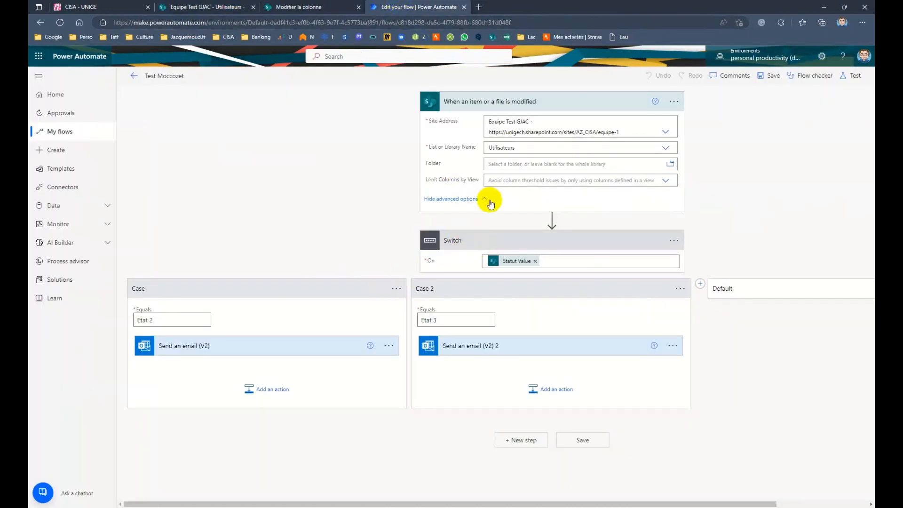
{"action": "left_click", "coordinate": [490, 240]}
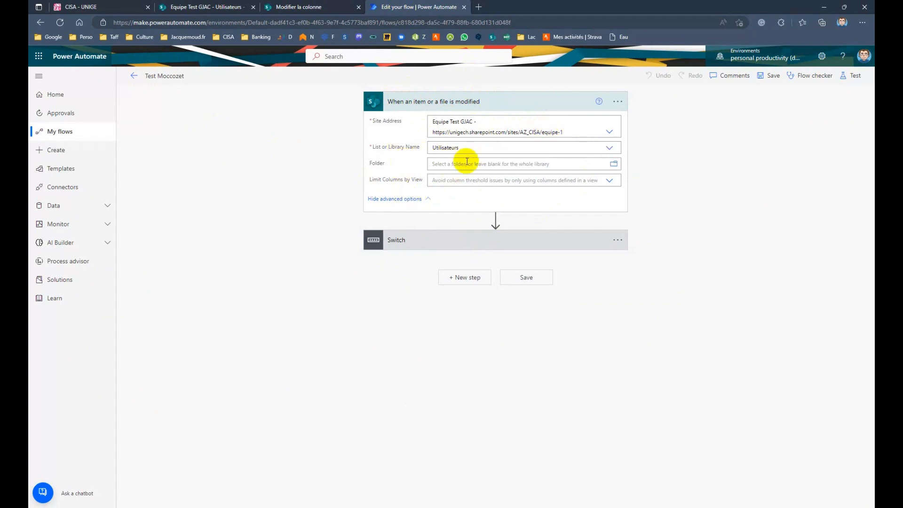
{"action": "left_click", "coordinate": [458, 240]}
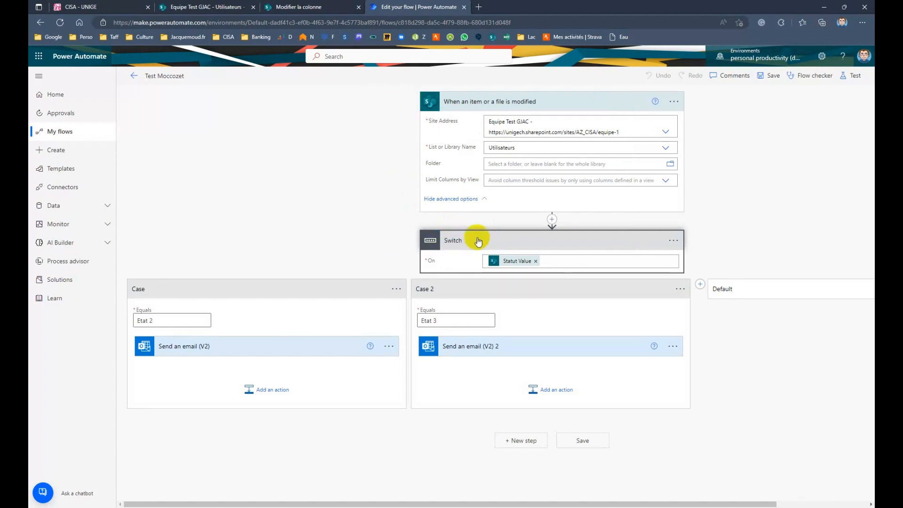
{"action": "left_click", "coordinate": [552, 220]}
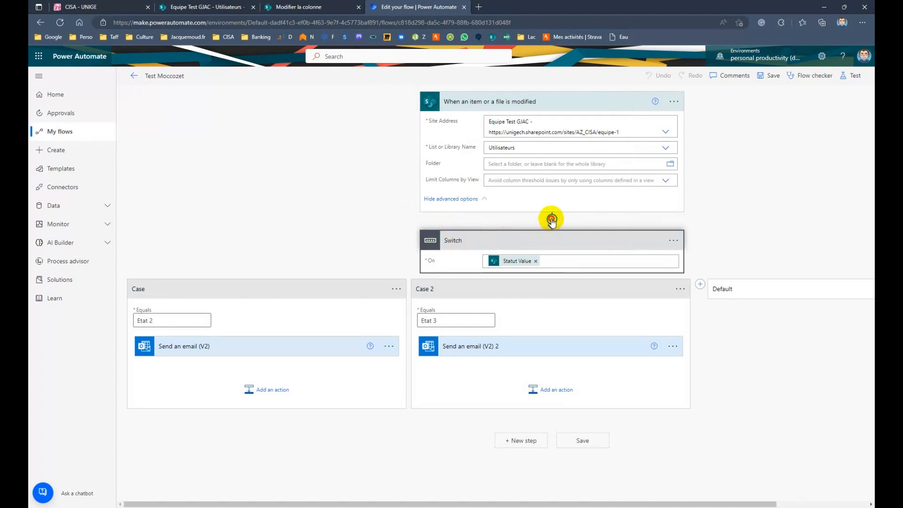
{"action": "left_click", "coordinate": [551, 228]}
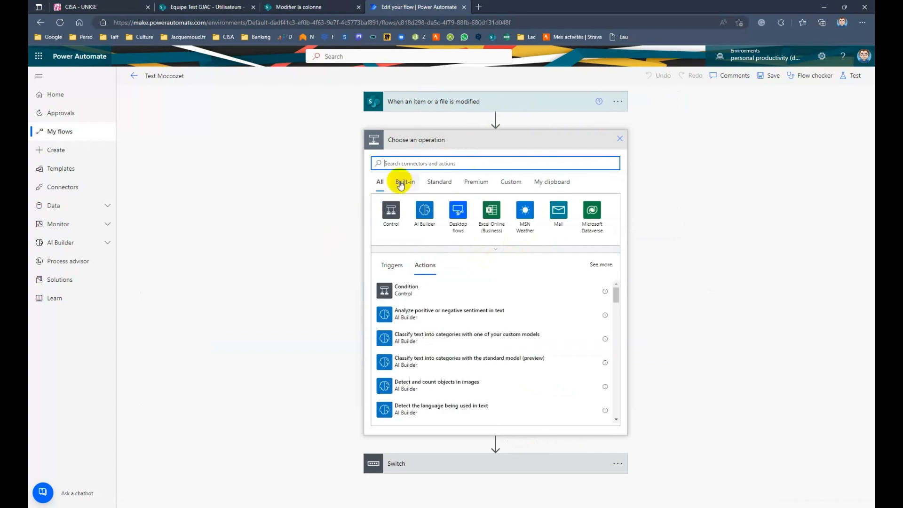
{"action": "left_click", "coordinate": [389, 213]}
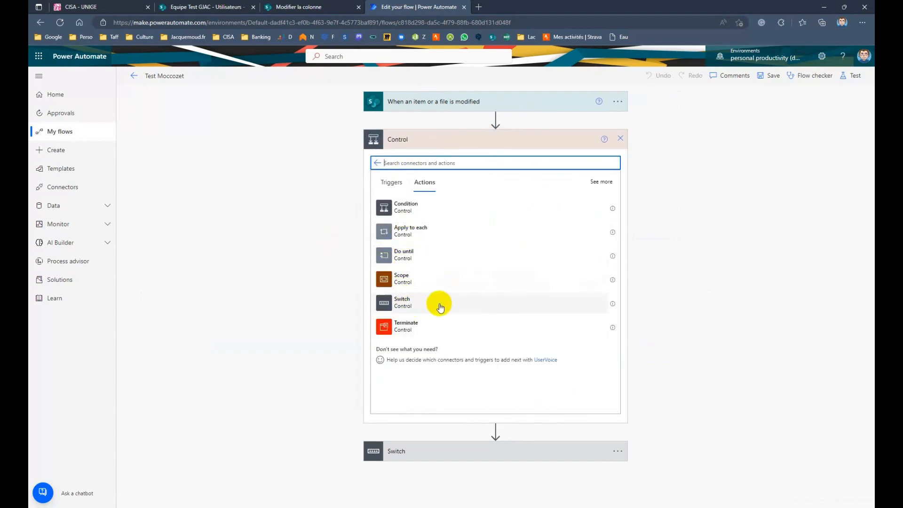
{"action": "left_click", "coordinate": [620, 138]}
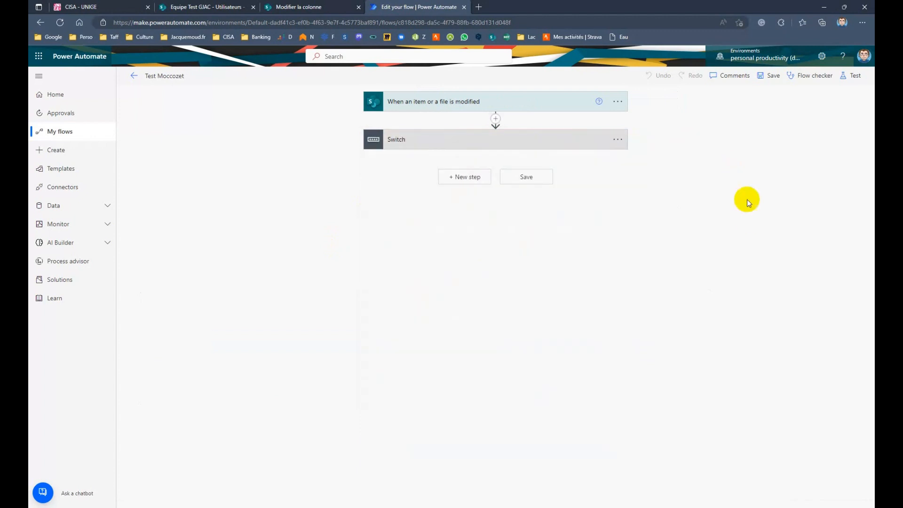
Expand the Switch with both its cases and examine the dynamic value it evaluates and each case's Equals value.
{"action": "left_click", "coordinate": [423, 140]}
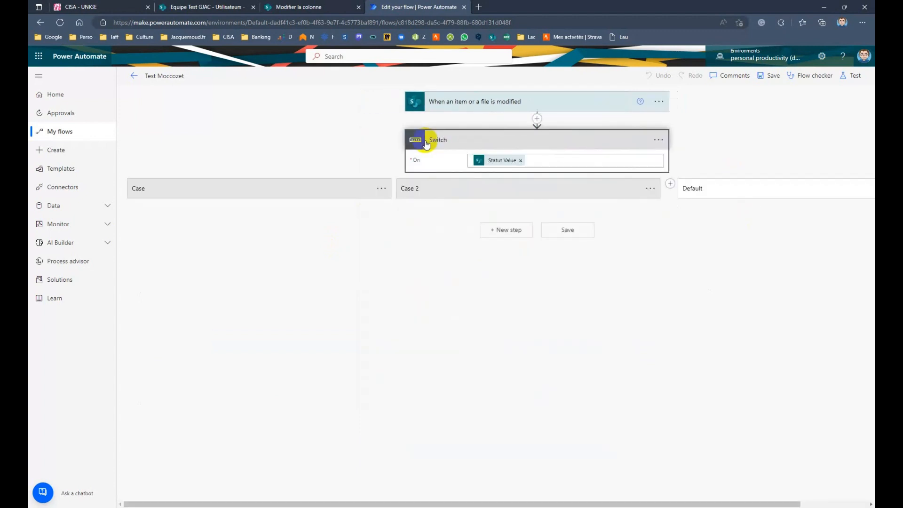
{"action": "left_click", "coordinate": [275, 188]}
{"action": "left_click", "coordinate": [492, 197]}
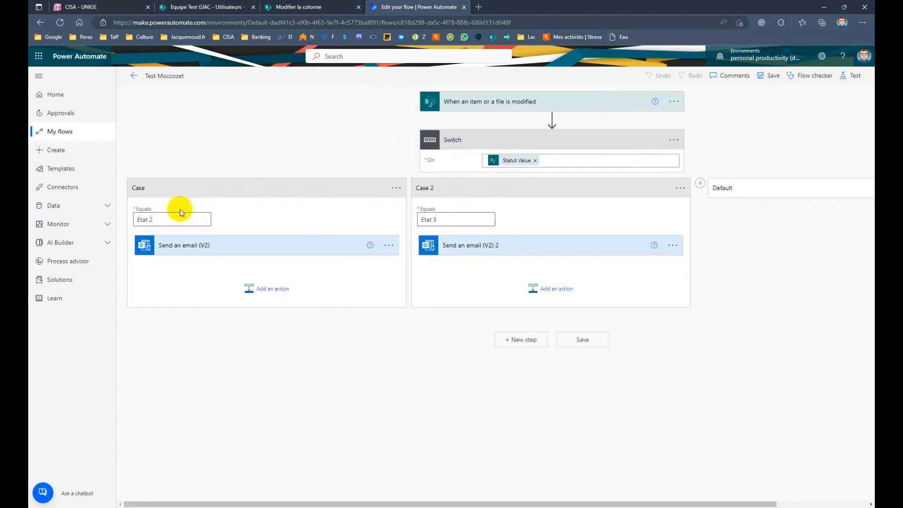
{"action": "left_click_drag", "start_coordinate": [158, 219], "coordinate": [135, 222]}
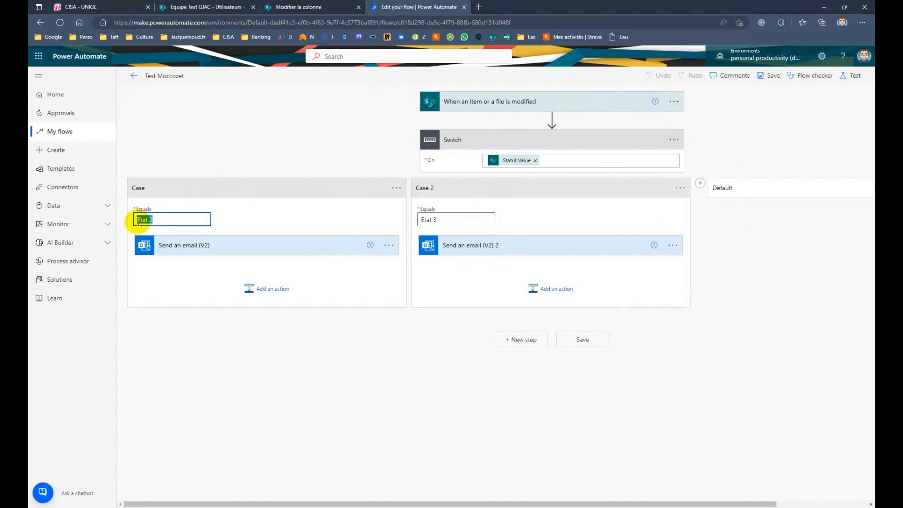
{"action": "left_click_drag", "start_coordinate": [436, 221], "coordinate": [424, 222]}
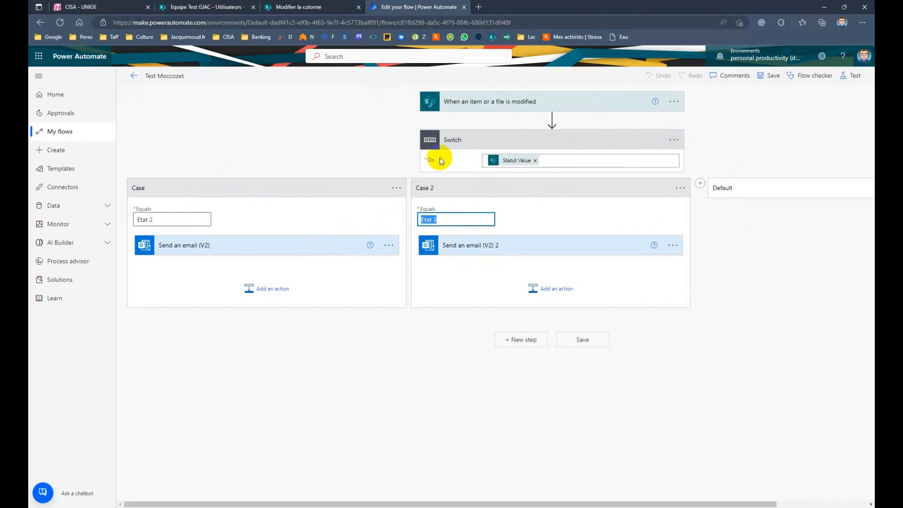
{"action": "left_click", "coordinate": [568, 160]}
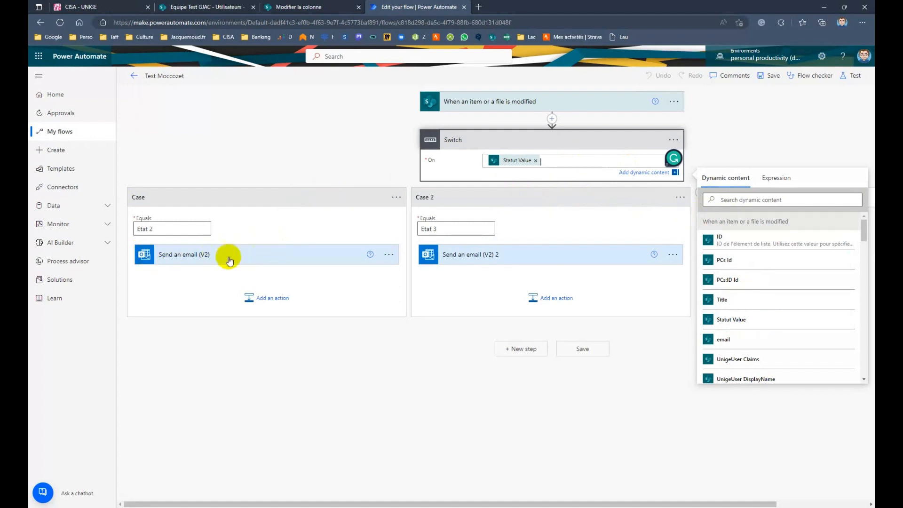
Examine the first case's email action, including its connections, recipient, subject and dynamic body content.
{"action": "left_click", "coordinate": [245, 259]}
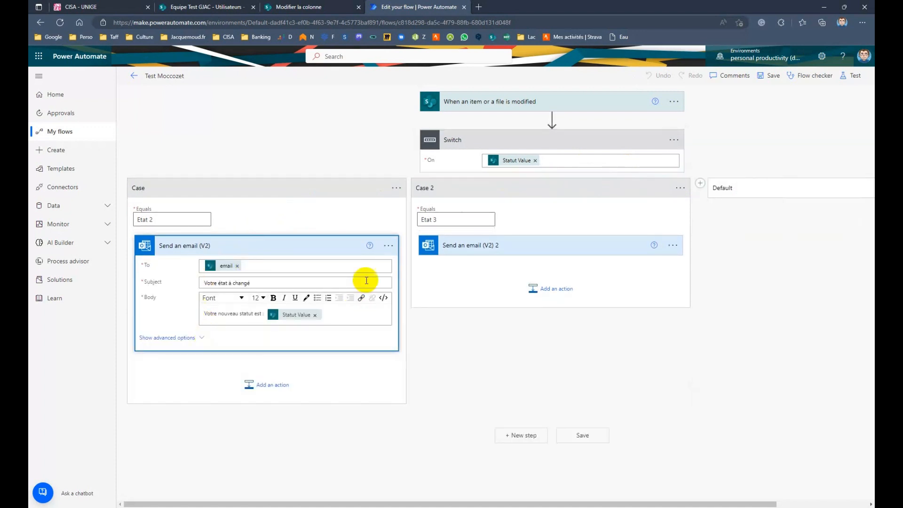
{"action": "left_click", "coordinate": [388, 246]}
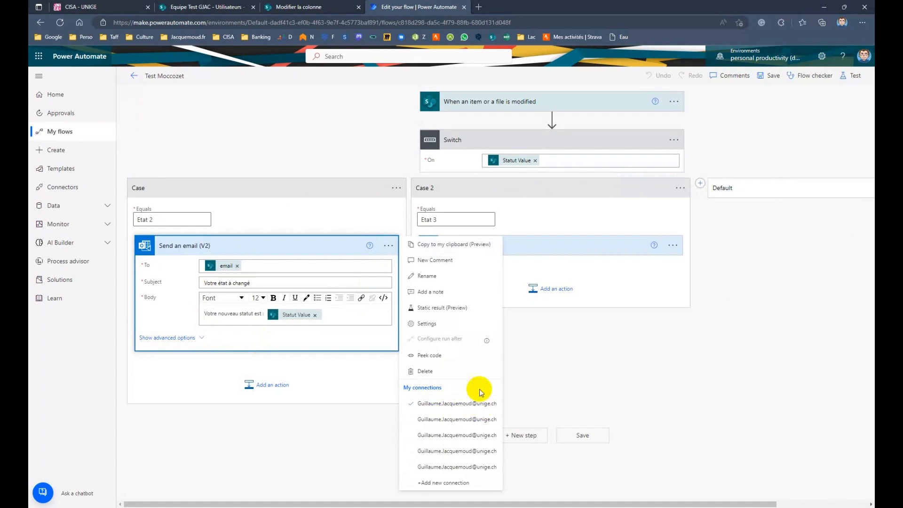
{"action": "left_click", "coordinate": [284, 245]}
{"action": "left_click", "coordinate": [284, 245]}
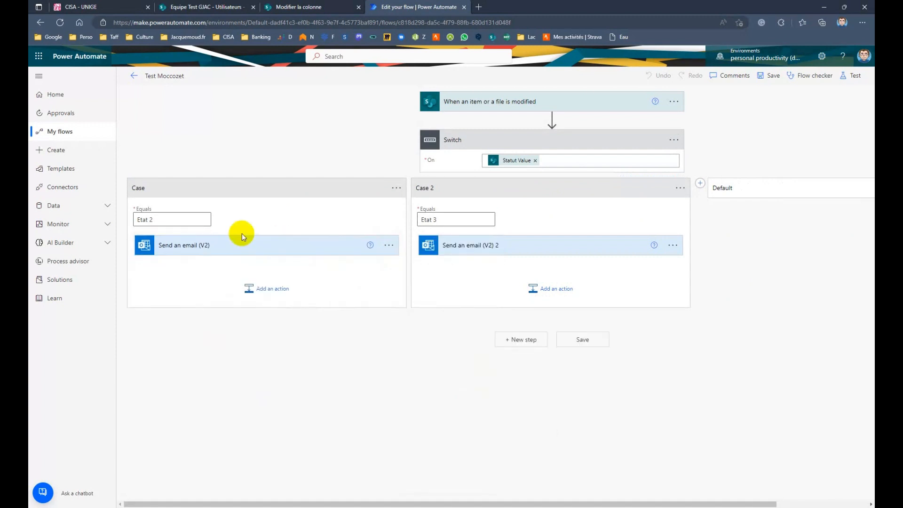
{"action": "left_click", "coordinate": [218, 249]}
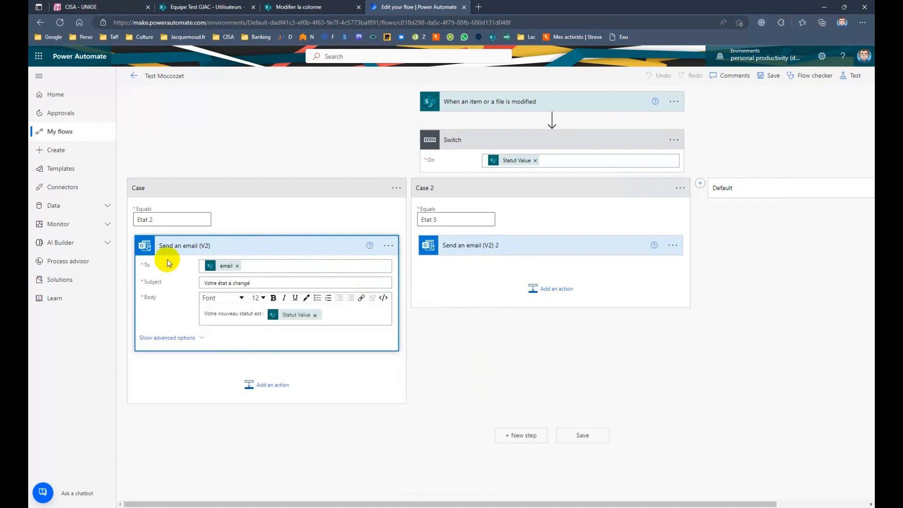
{"action": "left_click", "coordinate": [303, 266]}
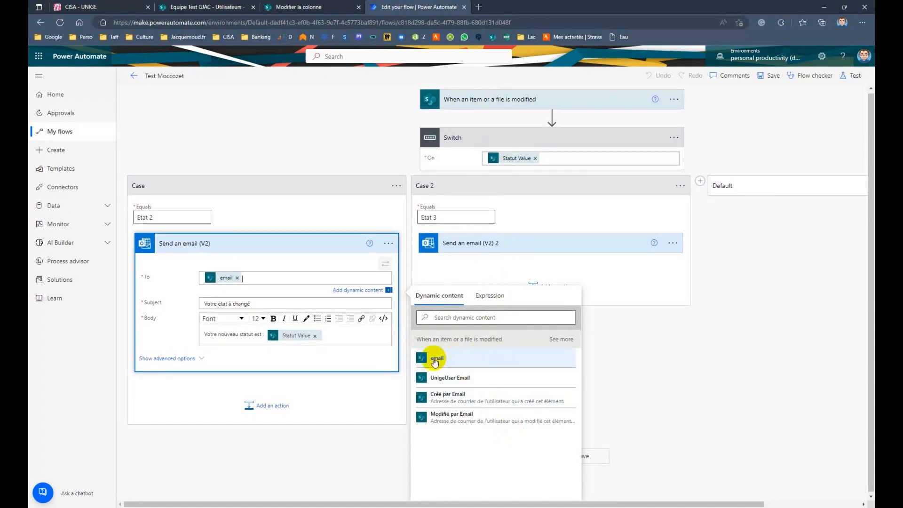
{"action": "left_click", "coordinate": [169, 297]}
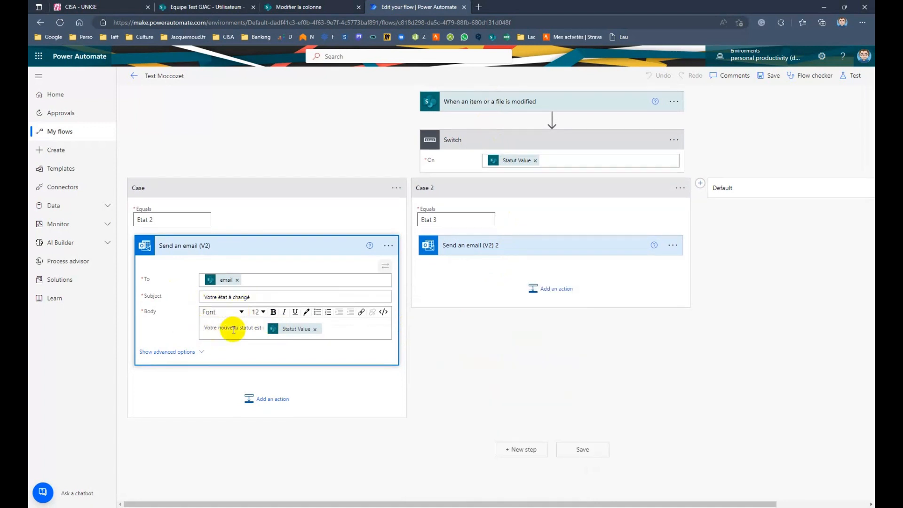
{"action": "left_click", "coordinate": [329, 333]}
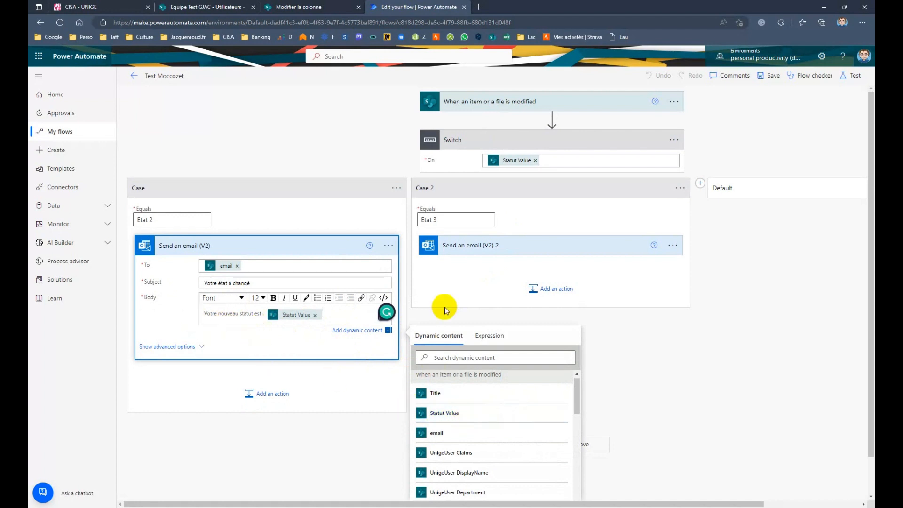
Expand Case 2's email action and examine its recipient and the dynamic content available for it.
{"action": "left_click", "coordinate": [590, 246]}
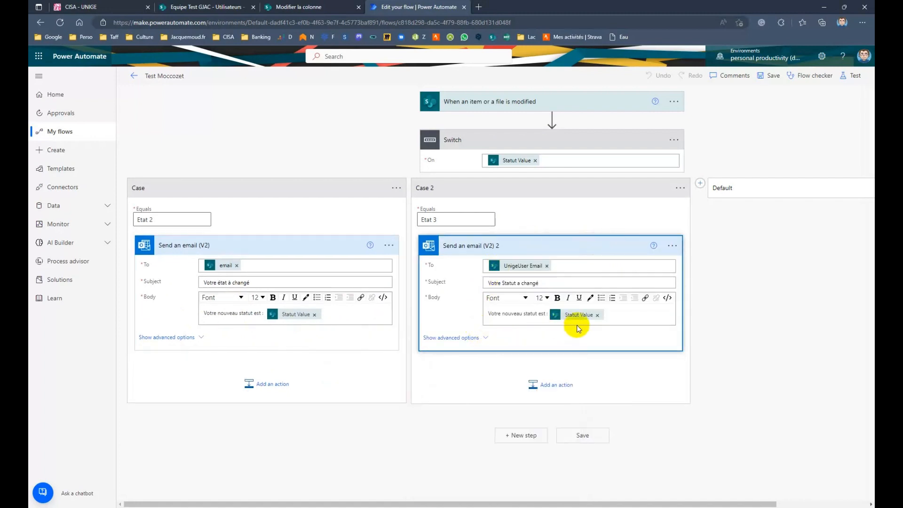
{"action": "left_click", "coordinate": [587, 266]}
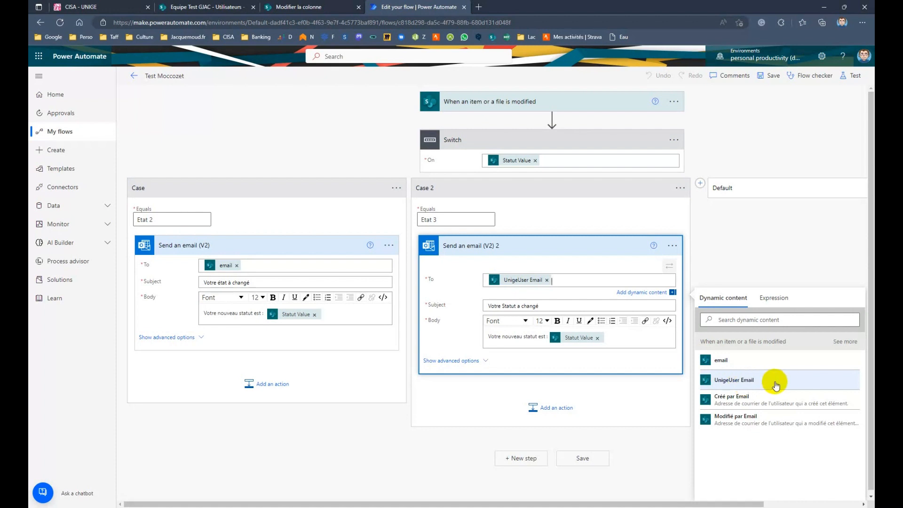
{"action": "left_click", "coordinate": [656, 363]}
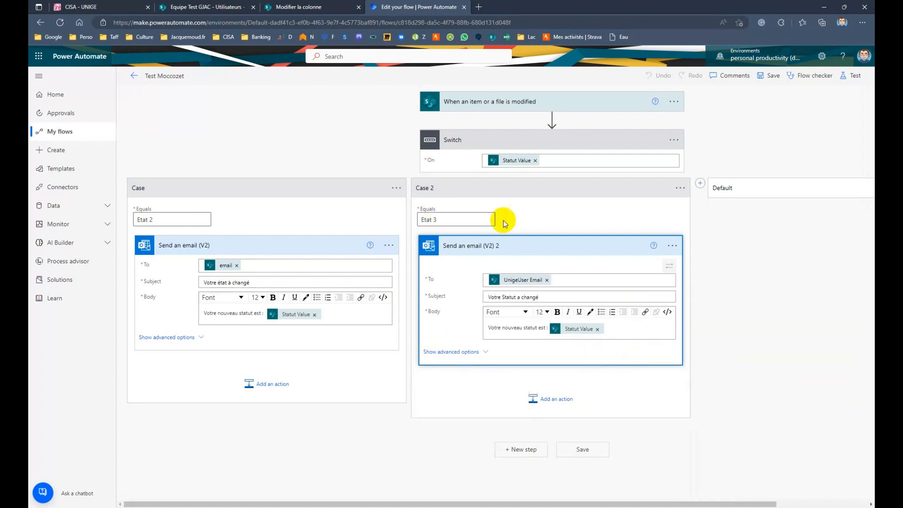
Save the flow and start a manual test of it.
{"action": "left_click", "coordinate": [586, 450]}
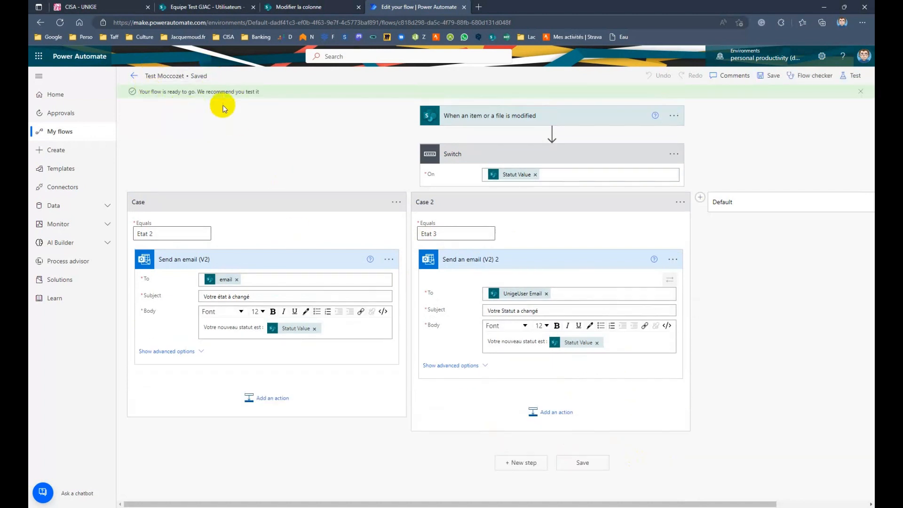
{"action": "left_click", "coordinate": [850, 81]}
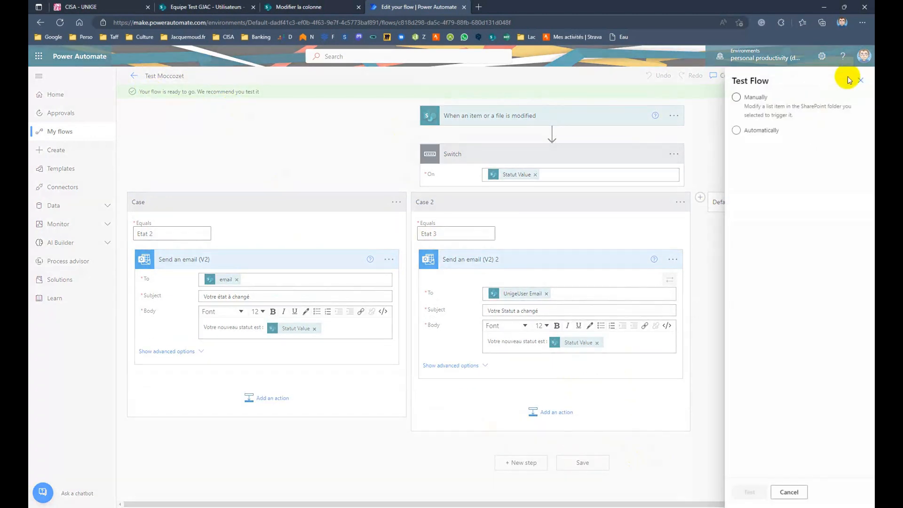
{"action": "left_click", "coordinate": [761, 100]}
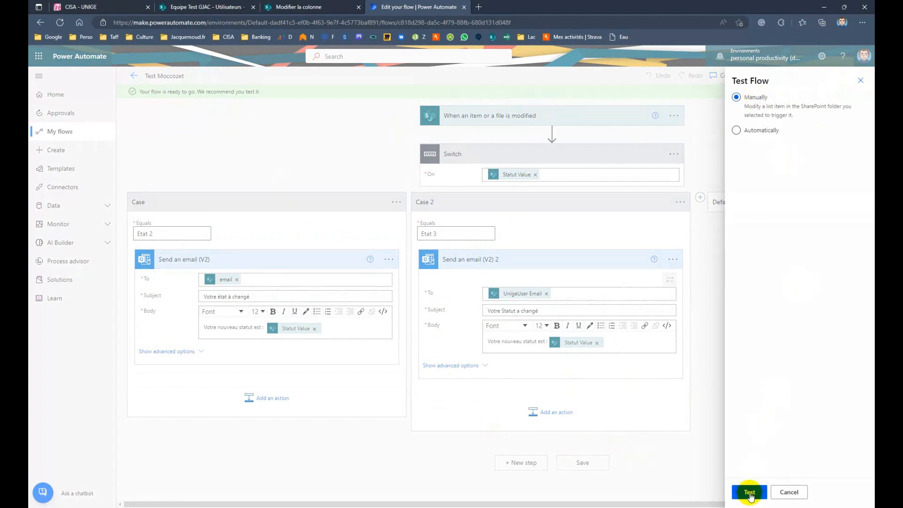
{"action": "left_click", "coordinate": [750, 493]}
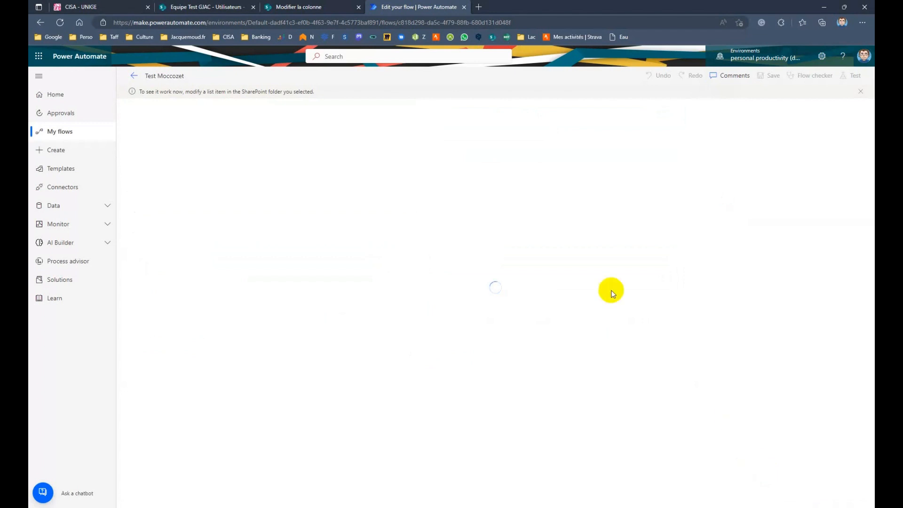
In the SharePoint Utilisateurs list, change the listed user's Statut to Etat 2 and close the item's details.
{"action": "left_click", "coordinate": [198, 8]}
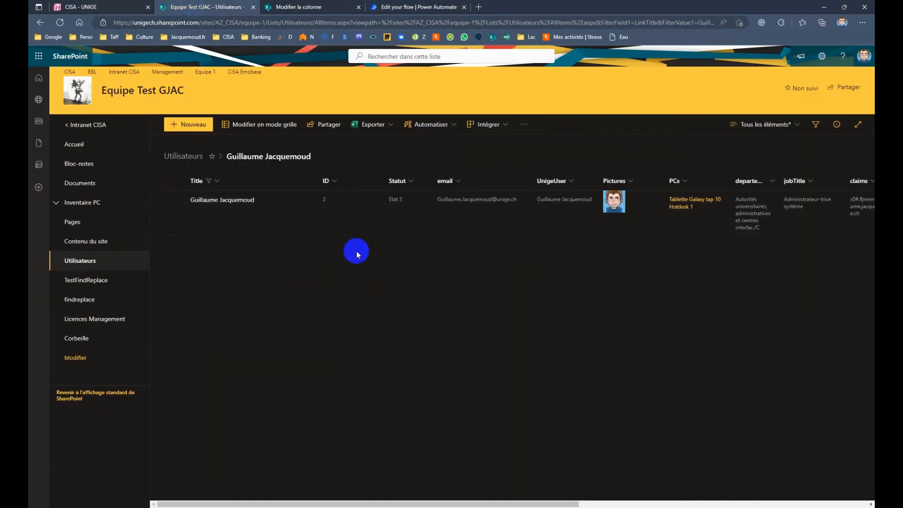
{"action": "left_click", "coordinate": [230, 200]}
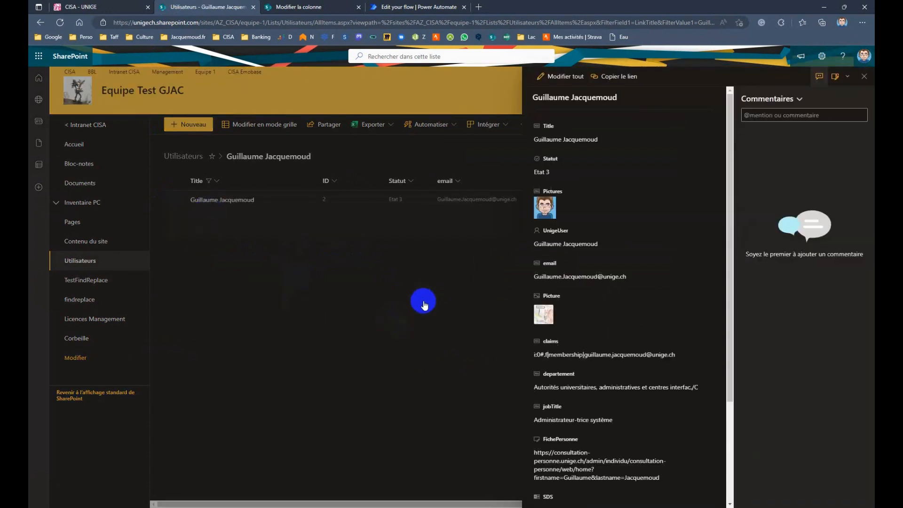
{"action": "left_click", "coordinate": [568, 169]}
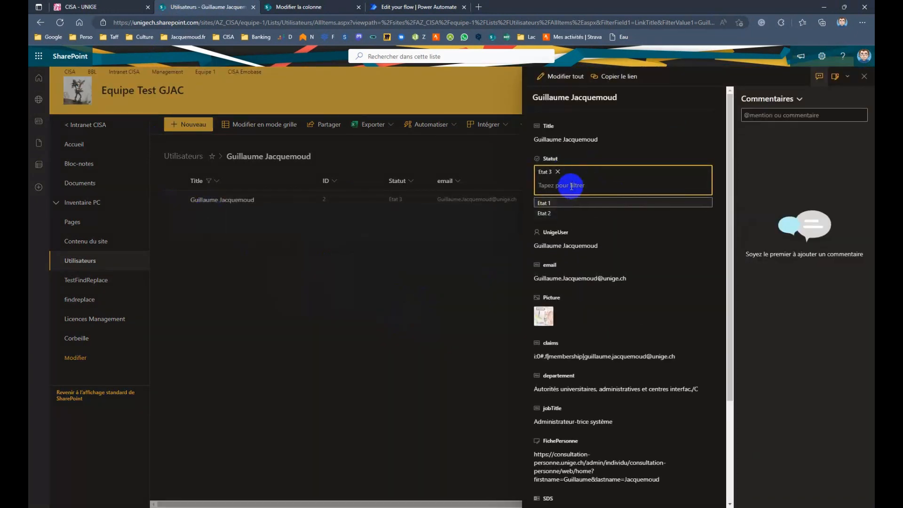
{"action": "left_click", "coordinate": [558, 171]}
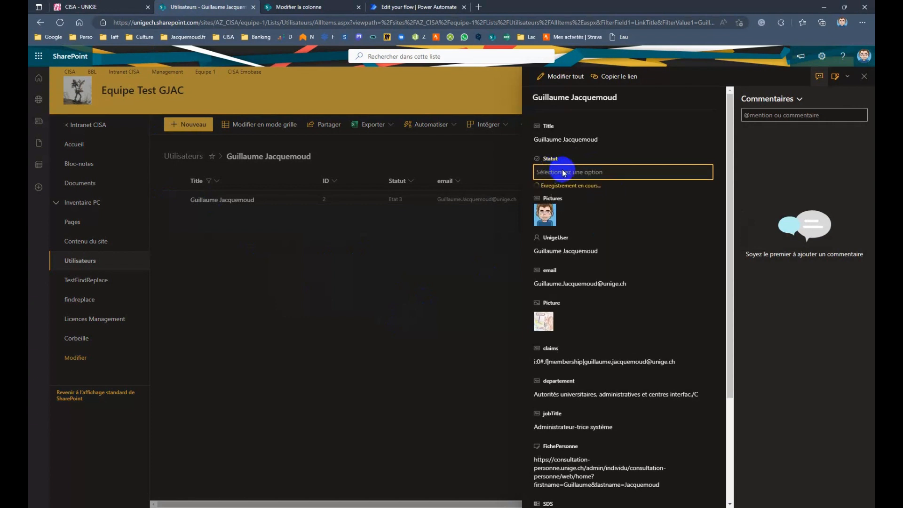
{"action": "left_click", "coordinate": [590, 174]}
{"action": "left_click", "coordinate": [551, 203]}
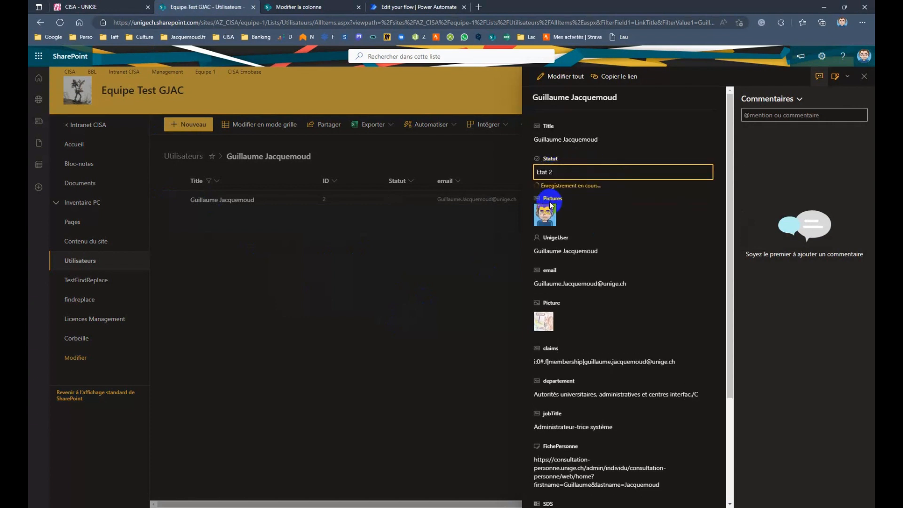
{"action": "left_click", "coordinate": [865, 76]}
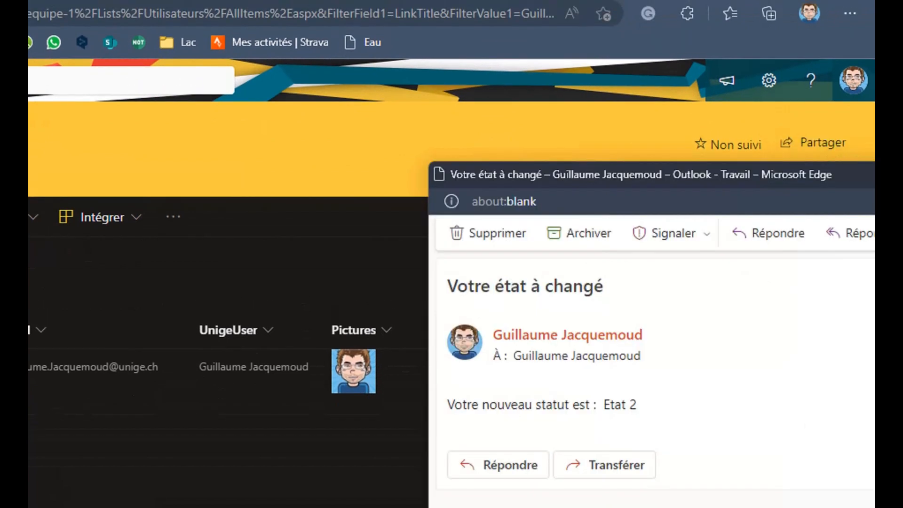
Check the new status and the recipient in the received "Votre état à changé" email, and close the message.
{"action": "left_click_drag", "start_coordinate": [872, 160], "coordinate": [69, 173]}
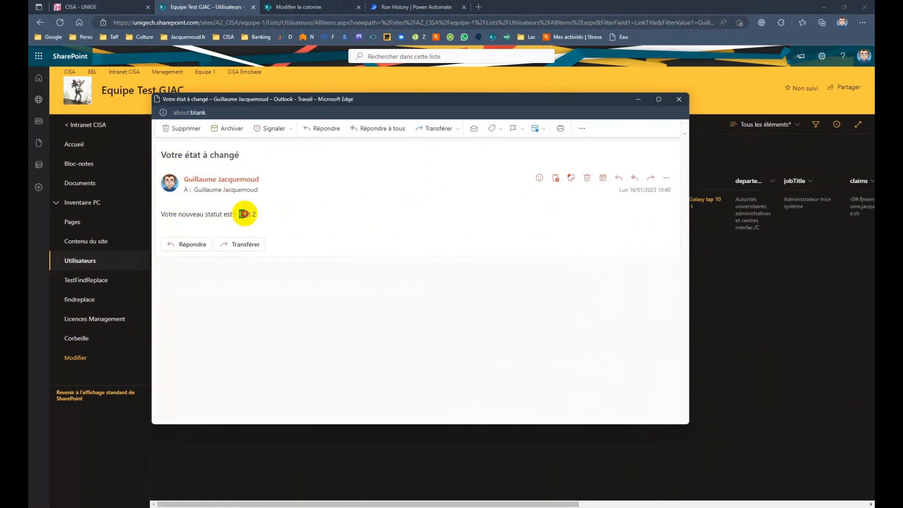
{"action": "left_click_drag", "start_coordinate": [245, 214], "coordinate": [257, 214]}
{"action": "mouse_move", "coordinate": [205, 182]}
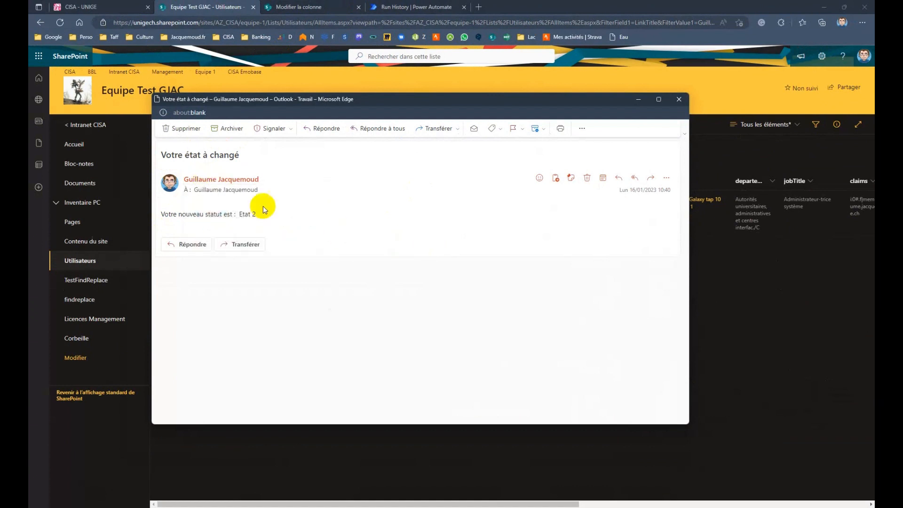
{"action": "left_click", "coordinate": [680, 99]}
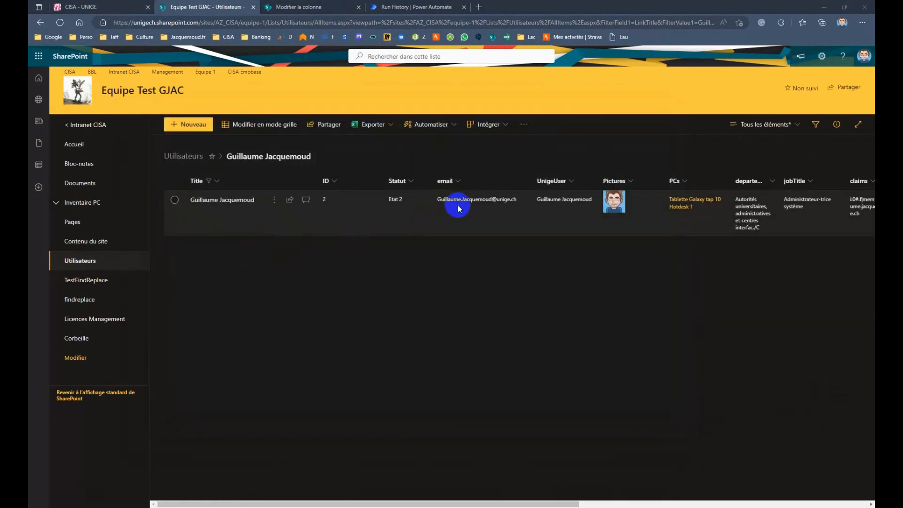